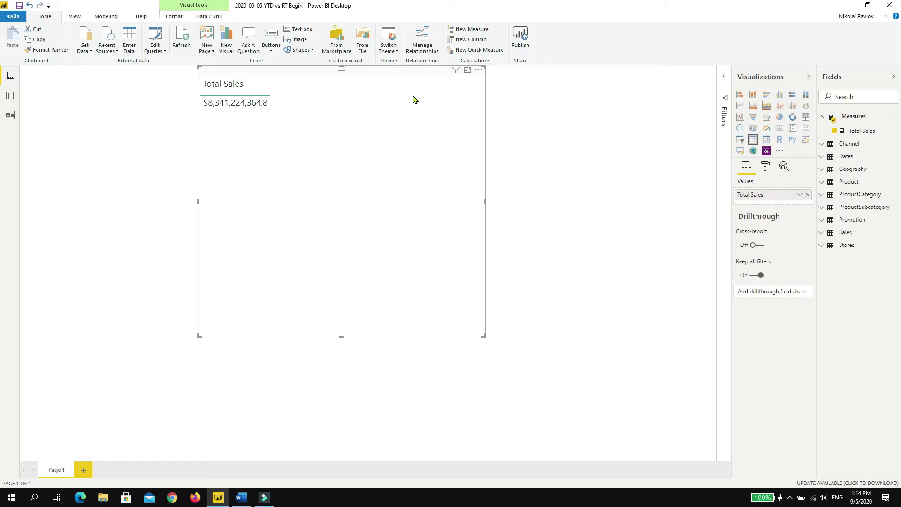
# Add the Year field from the Dates table to the table visual, placed ahead of Total Sales
pyautogui.click(842, 156)
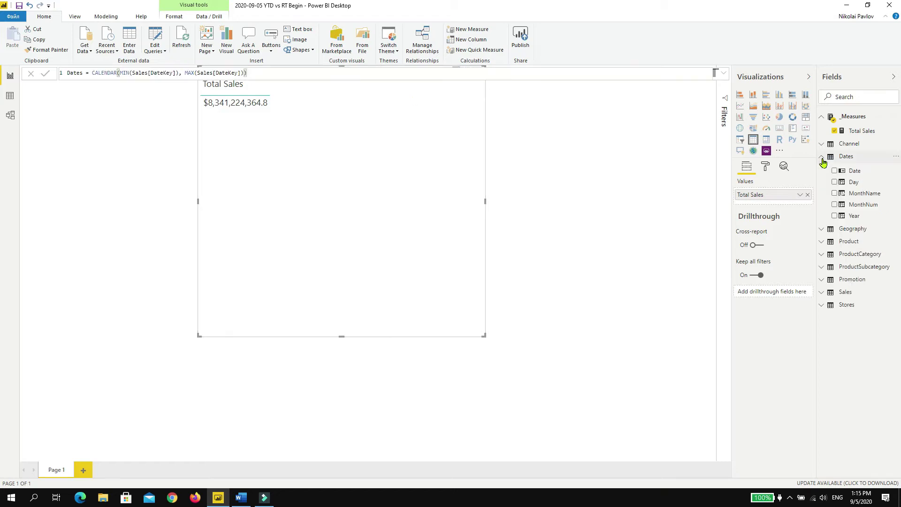
pyautogui.click(833, 215)
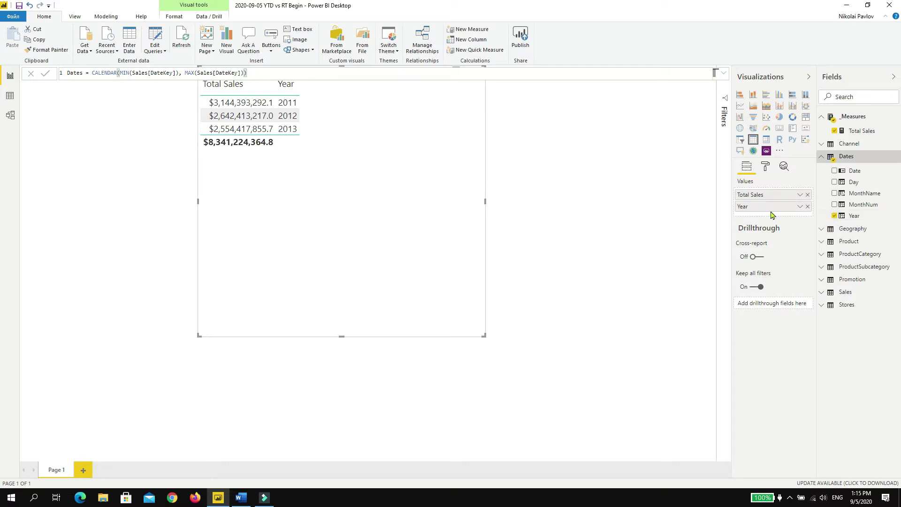
pyautogui.moveTo(766, 206); pyautogui.dragTo(770, 195)
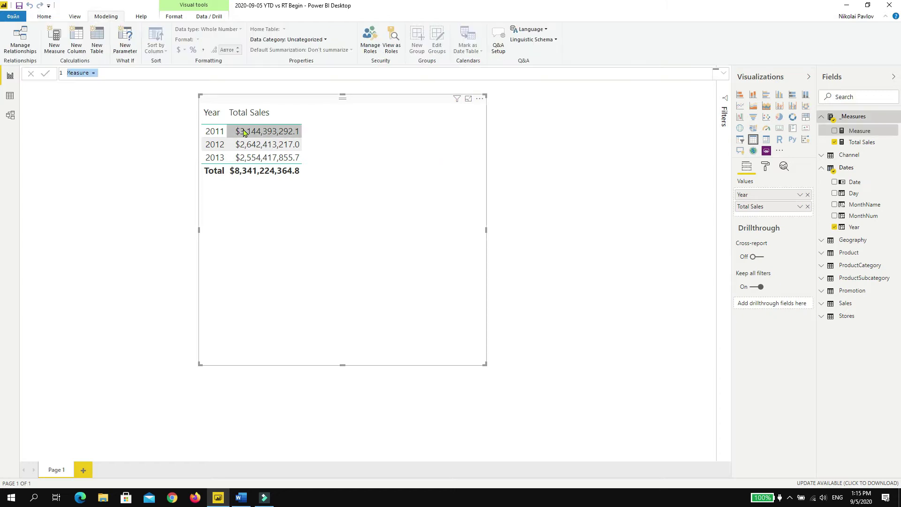
# Name the new measure Sales YTD and begin its formula with CALCULATE( [Total Sales]
pyautogui.scroll(4, 167, 77)
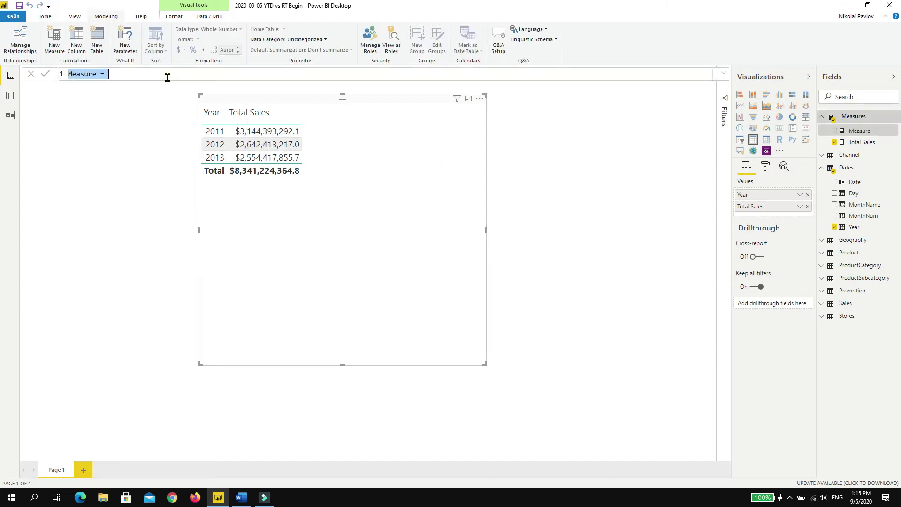
pyautogui.write('Sale')
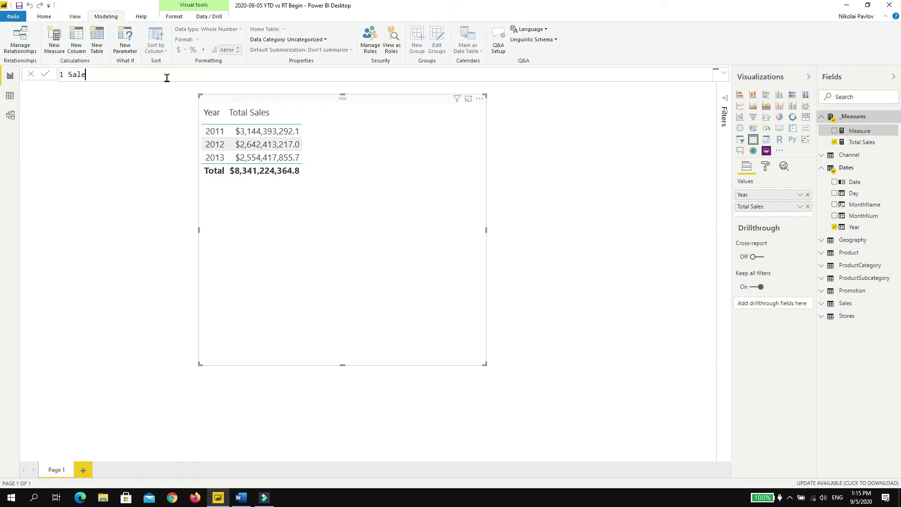
pyautogui.write('s YTD = CALCULATE(total')
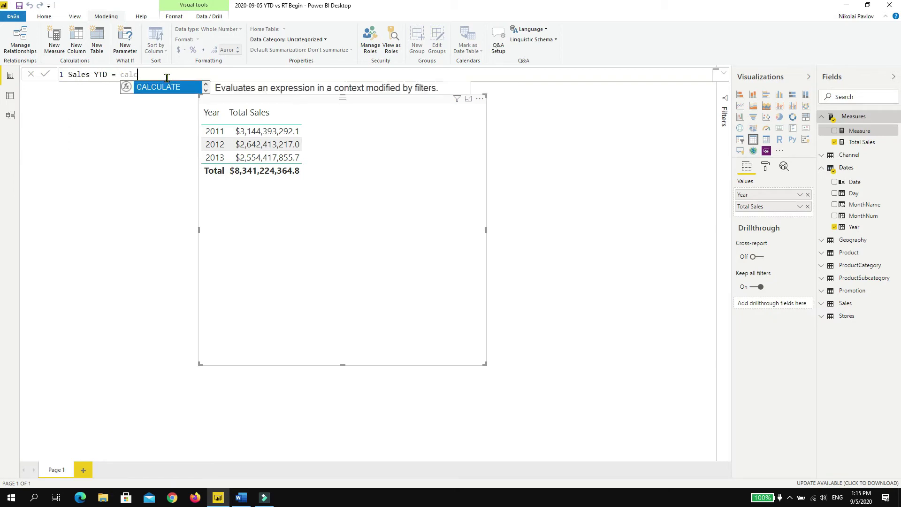
pyautogui.press('Tab')
pyautogui.write('tot')
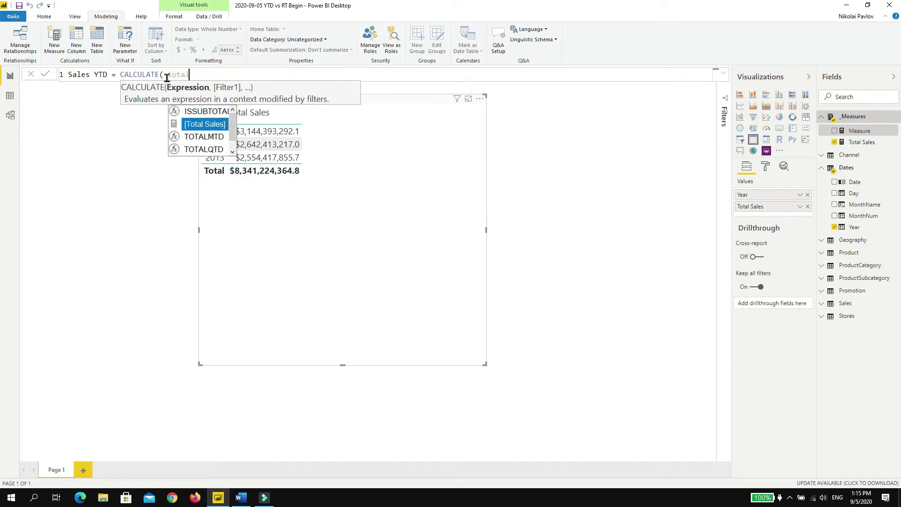
pyautogui.press('Tab')
# Complete the Sales YTD formula with the filter DATESYTD(Dates[Date]) and commit the measure
pyautogui.write(',datesy')
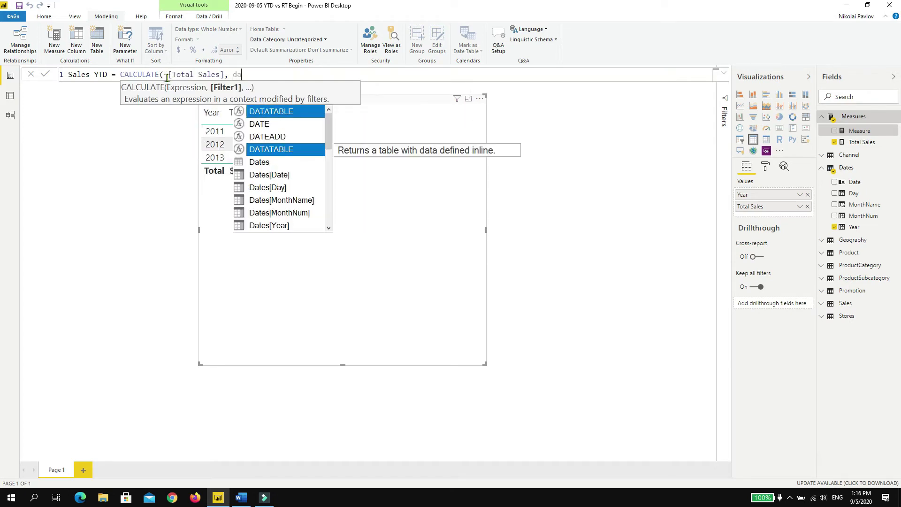
pyautogui.press('Tab')
pyautogui.write('dates')
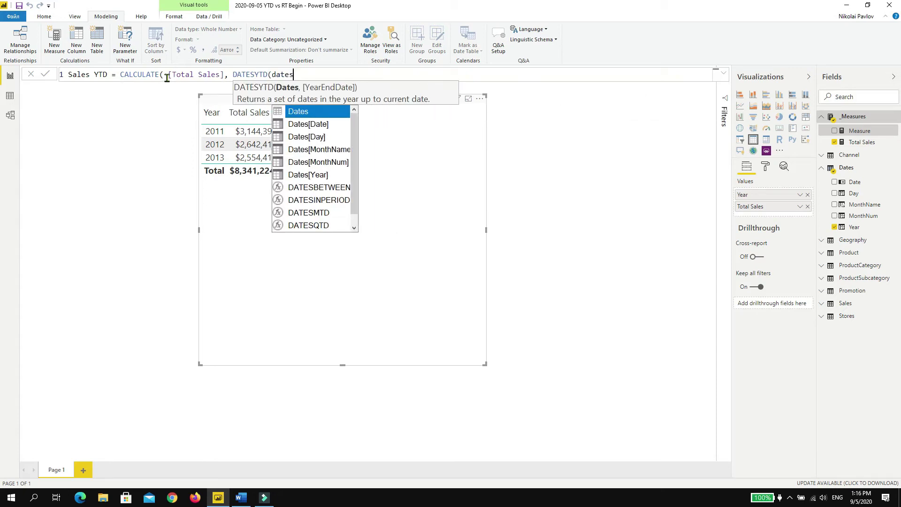
pyautogui.press('Down')
pyautogui.press('Tab')
pyautogui.write('))')
pyautogui.press('Return')
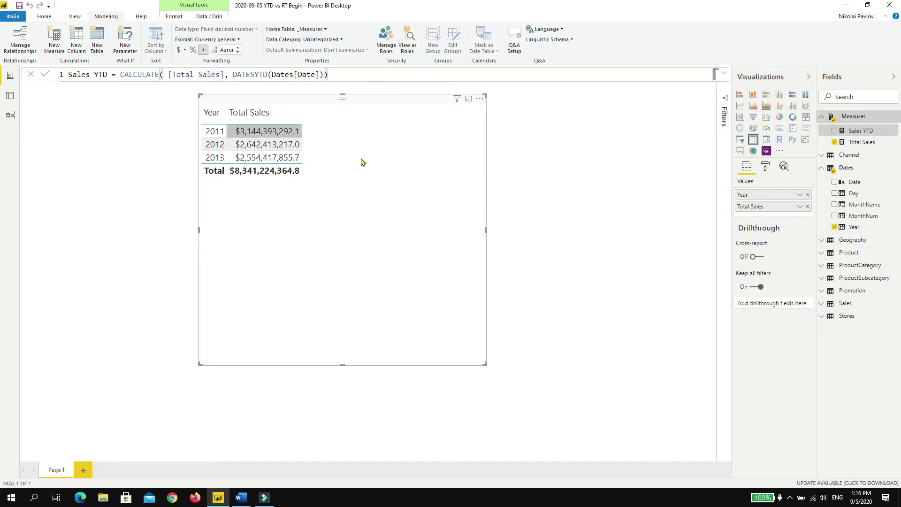
# Format the Sales YTD measure as $ English (United States) currency with one decimal place
pyautogui.click(180, 53)
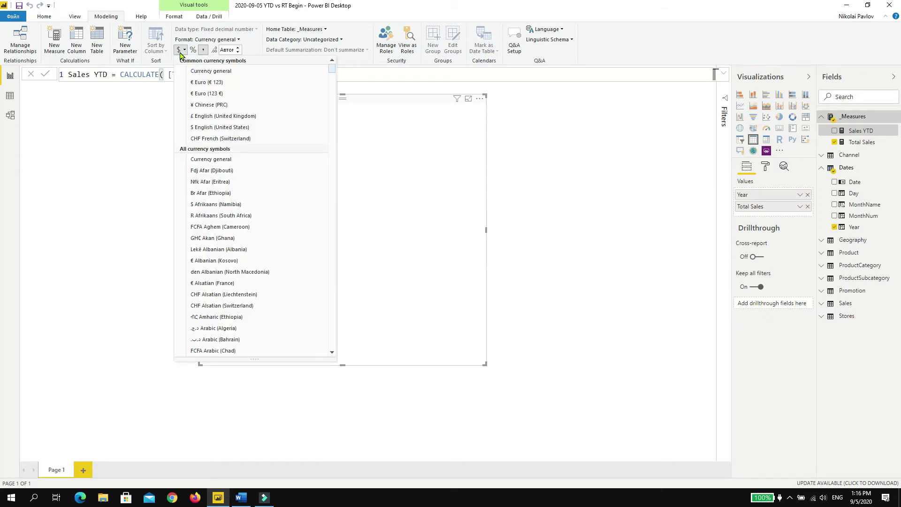
pyautogui.click(236, 127)
pyautogui.click(238, 52)
pyautogui.click(238, 52)
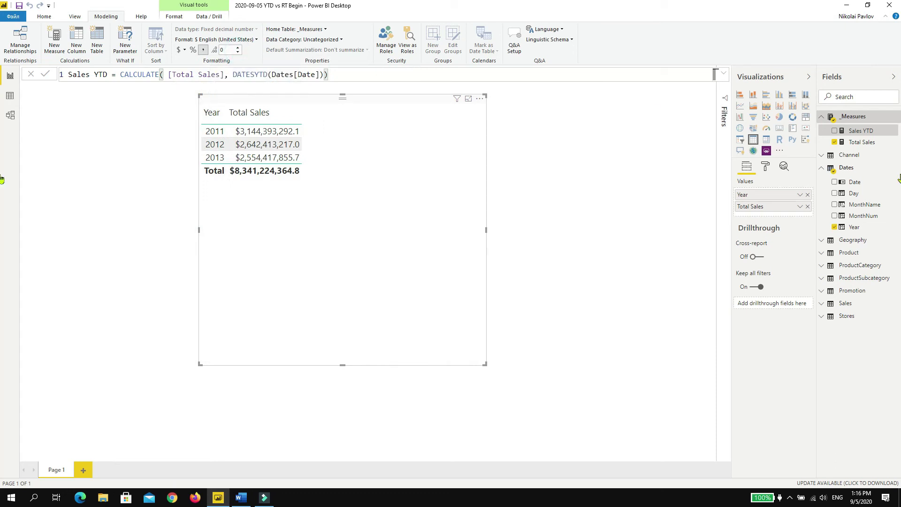
# Add Sales YTD to the table and MonthName ahead of Year, and inspect the December 2011 and January 2012 rows
pyautogui.click(834, 131)
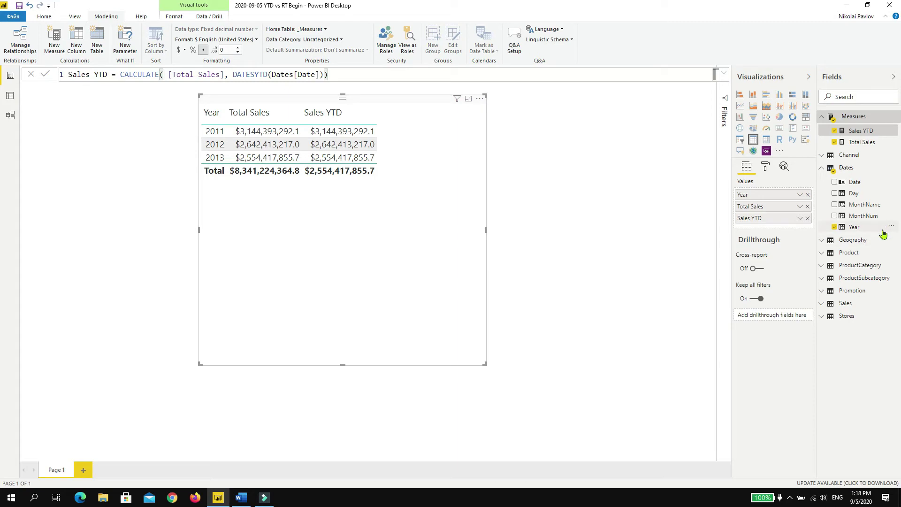
pyautogui.moveTo(869, 208); pyautogui.dragTo(768, 198)
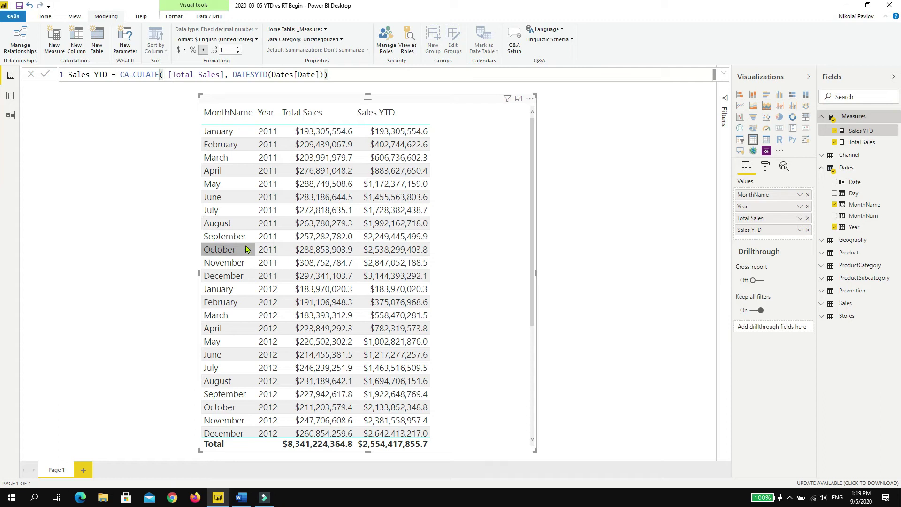
pyautogui.click(226, 276)
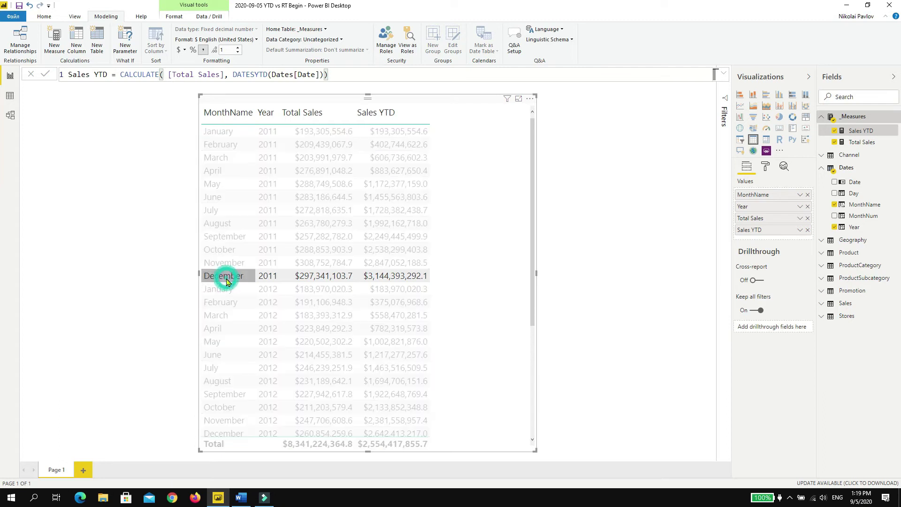
pyautogui.click(225, 290)
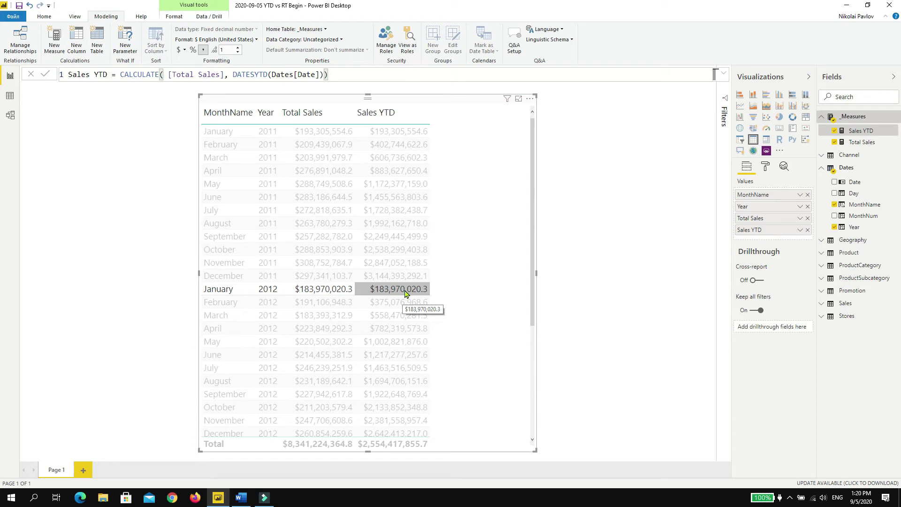
pyautogui.click(469, 290)
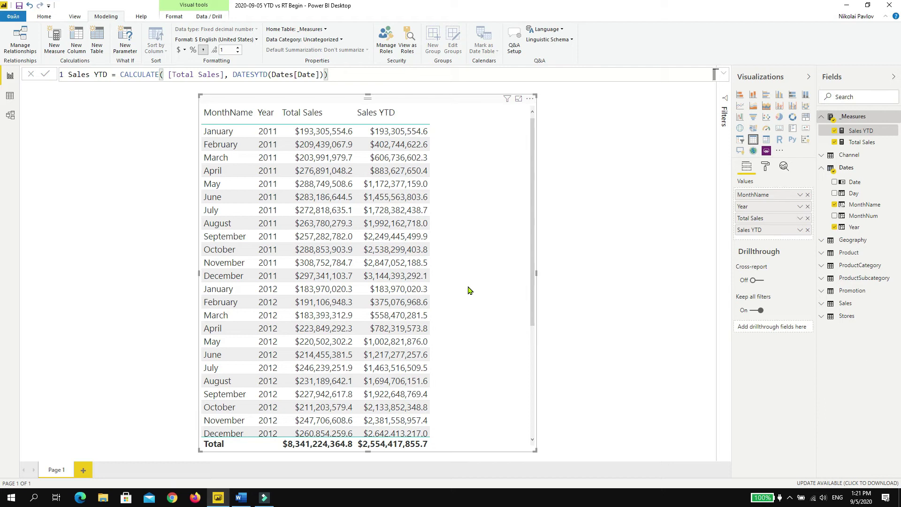
# Create a new column in _Measures and begin its formula as Sales RT = CALCULATE( [Total Sales], followed by a new line
pyautogui.click(82, 43)
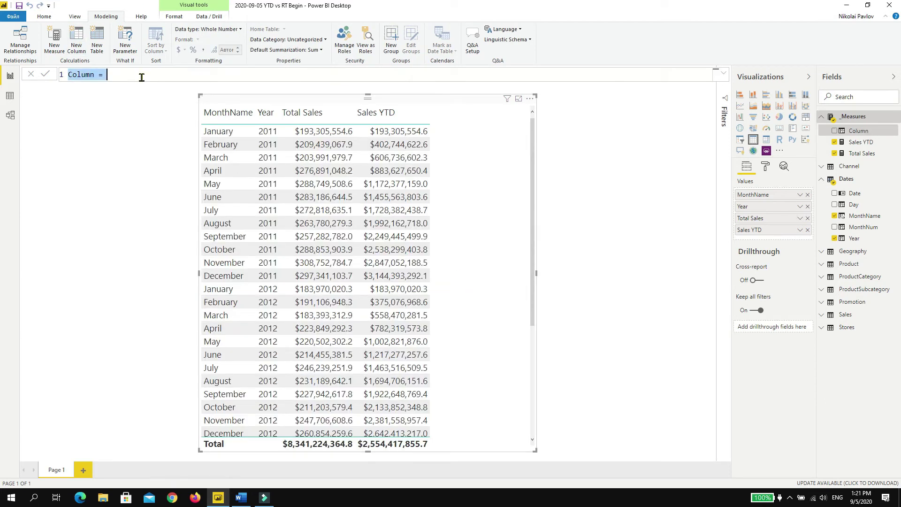
pyautogui.write('Sales RT =')
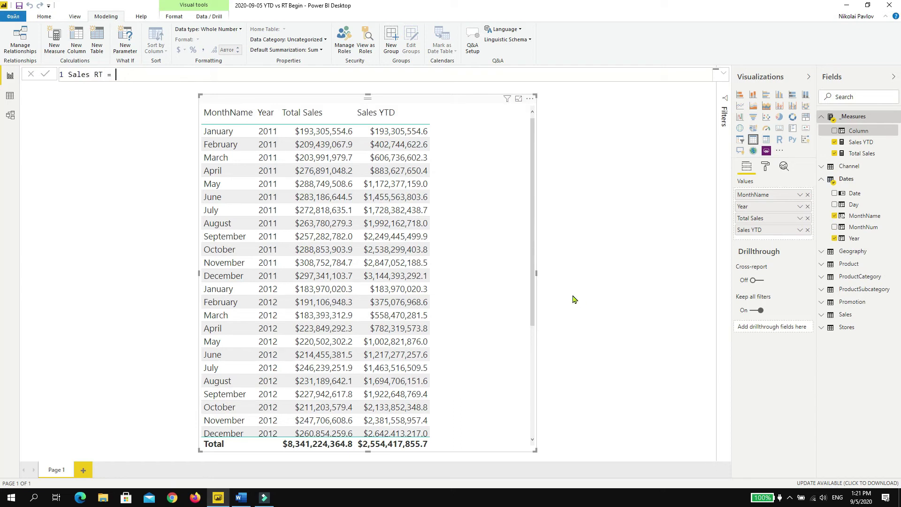
pyautogui.write(' CALC')
pyautogui.press('Tab')
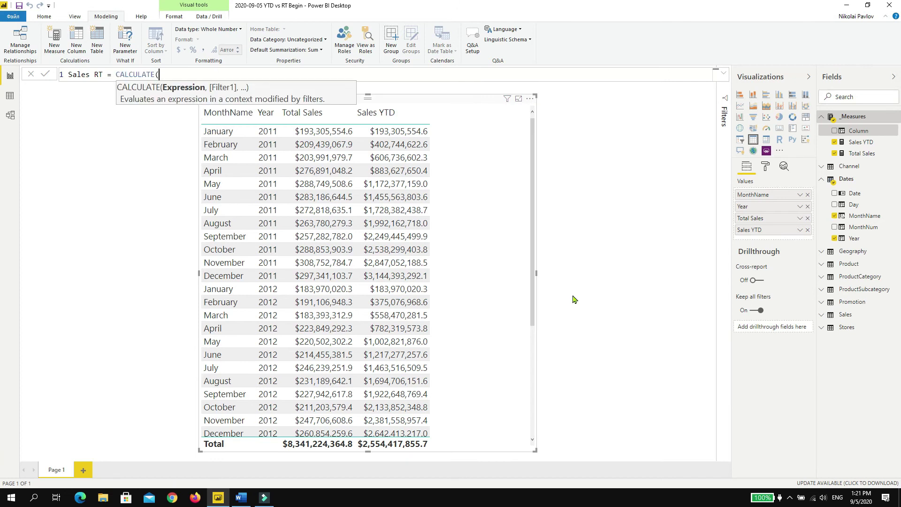
pyautogui.write('total')
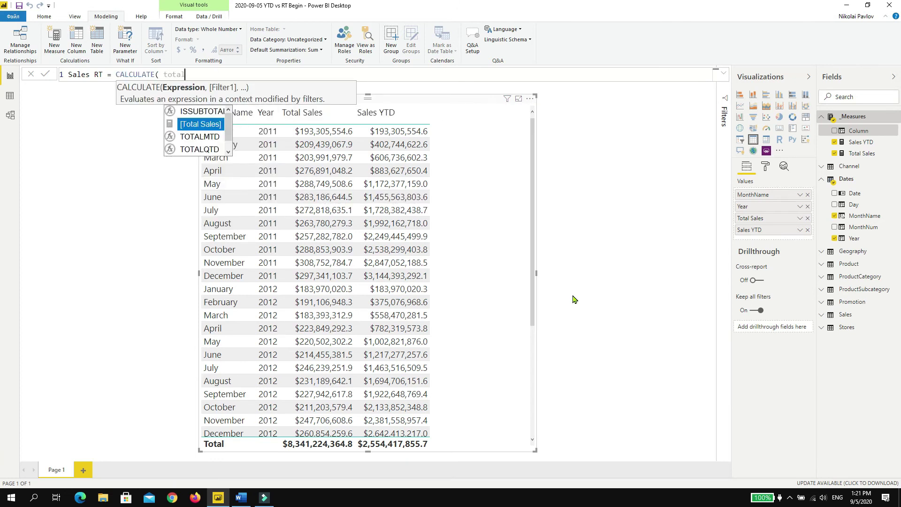
pyautogui.press('Tab')
pyautogui.write(',')
pyautogui.hotkey('shift', 'Return')
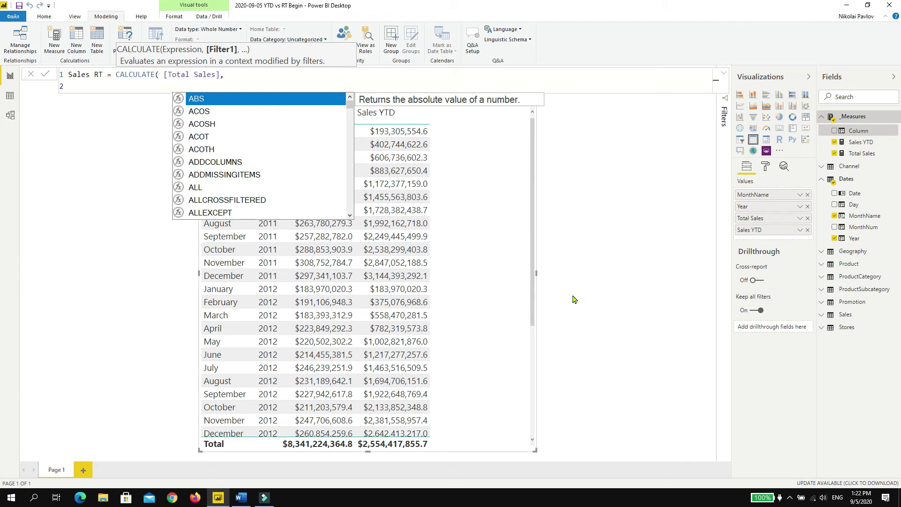
# Complete the Sales RT formula with the filter FILTER(ALL(Sales), Sales[DateKey] <= MAX(Sales[DateKey]))
pyautogui.write('fil')
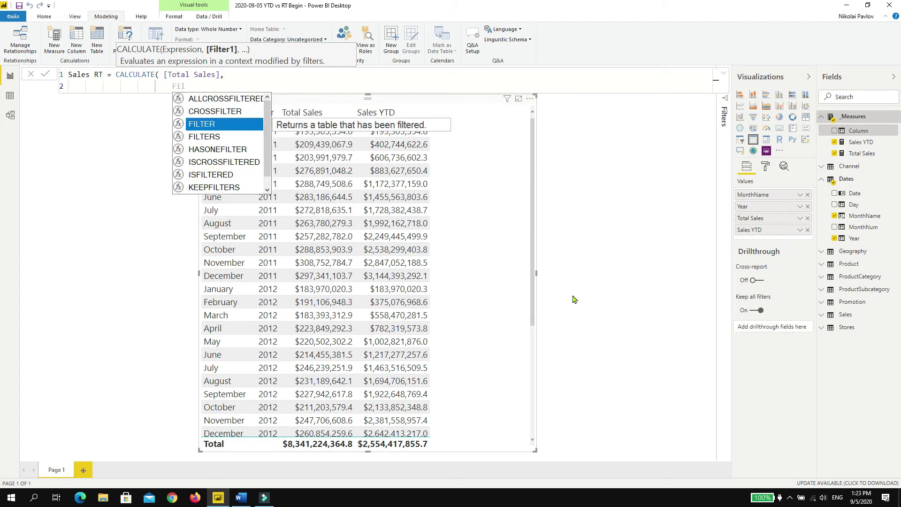
pyautogui.press('Tab')
pyautogui.write('all(sales')
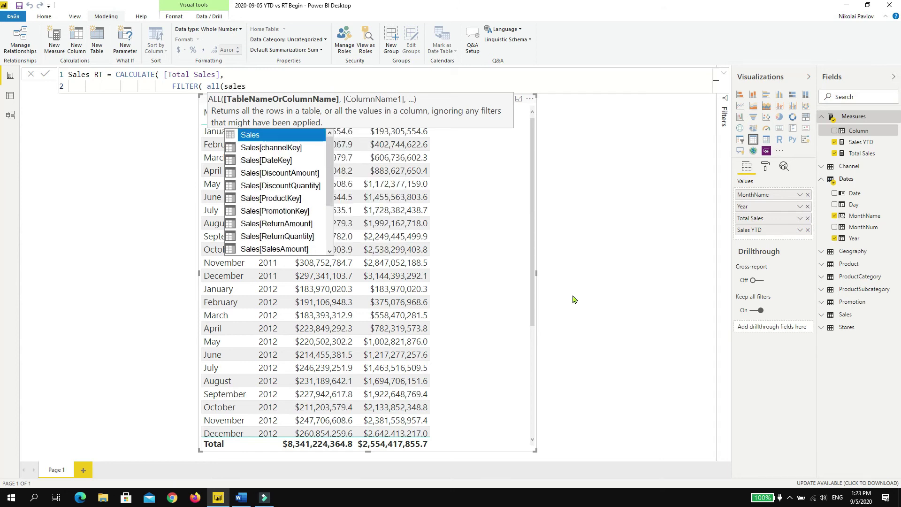
pyautogui.press('Tab')
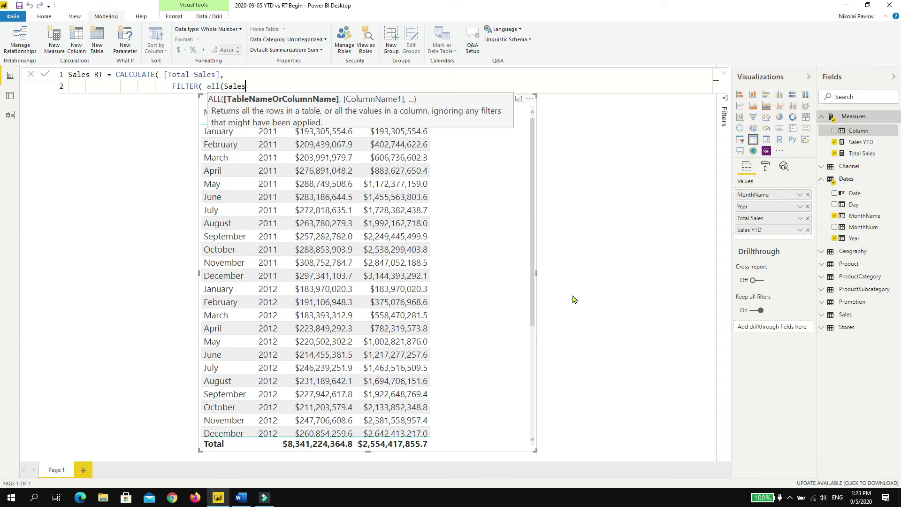
pyautogui.write('), ')
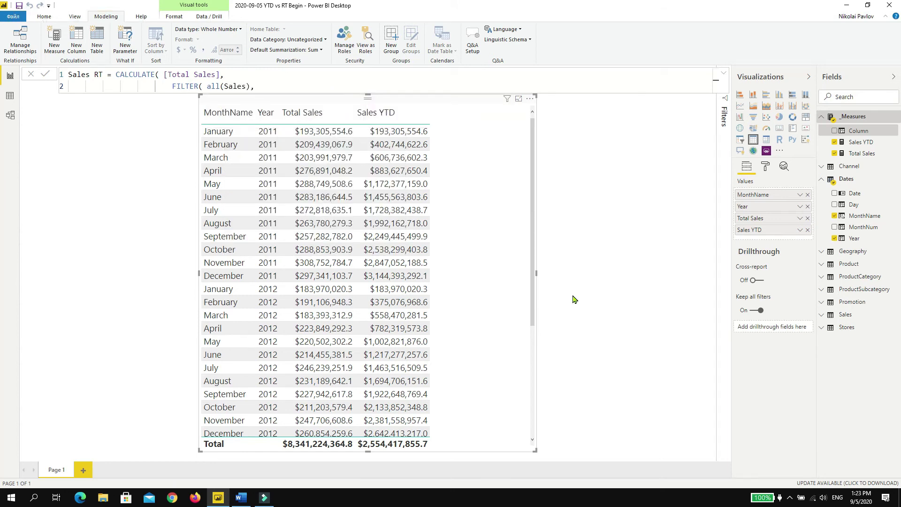
pyautogui.write('dateke')
pyautogui.press('Tab')
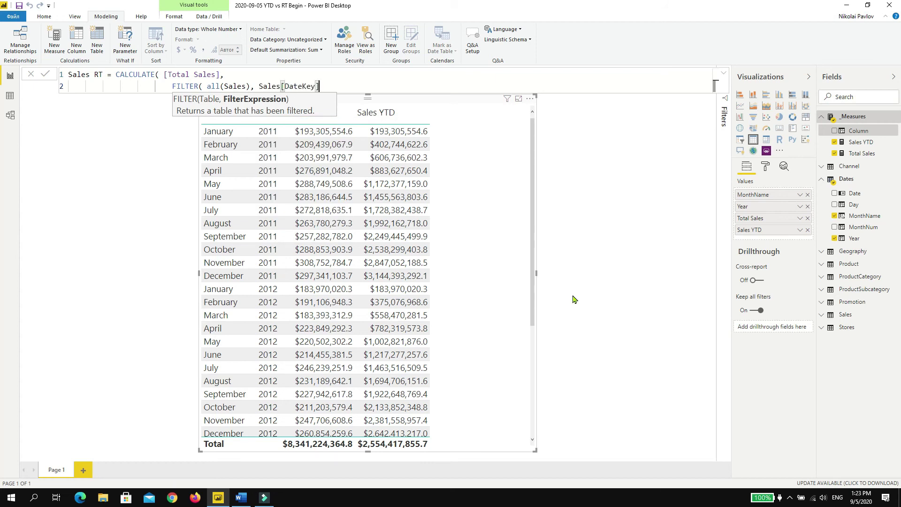
pyautogui.write('<= max')
pyautogui.press('Tab')
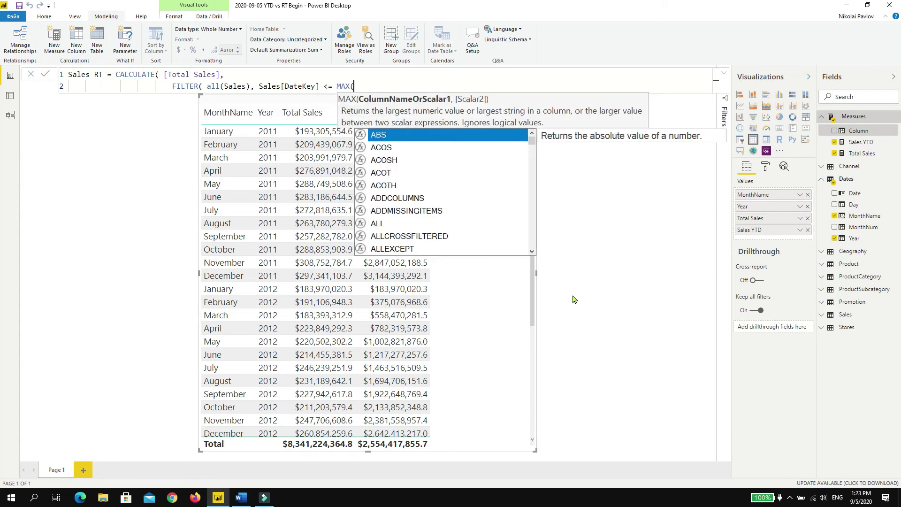
pyautogui.write('datekey')
pyautogui.press('Tab')
pyautogui.write(')')
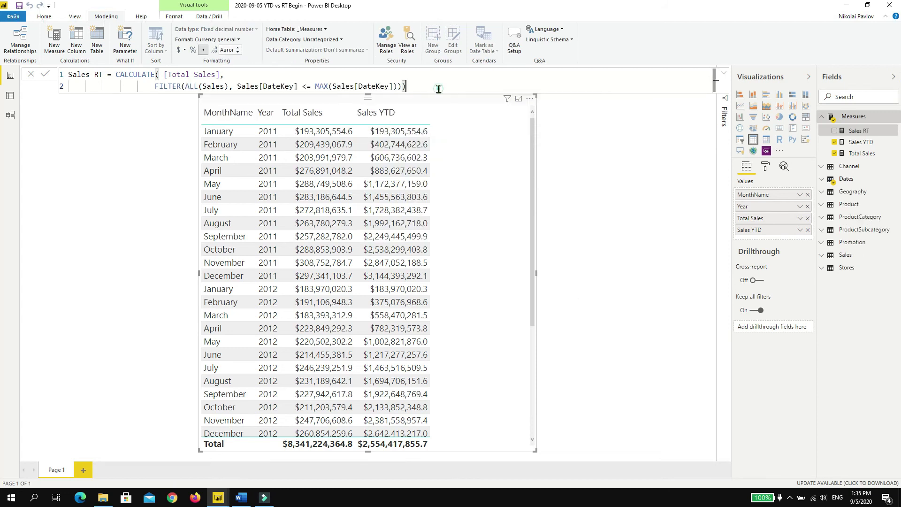
pyautogui.hotkey('ctrl', 'a')
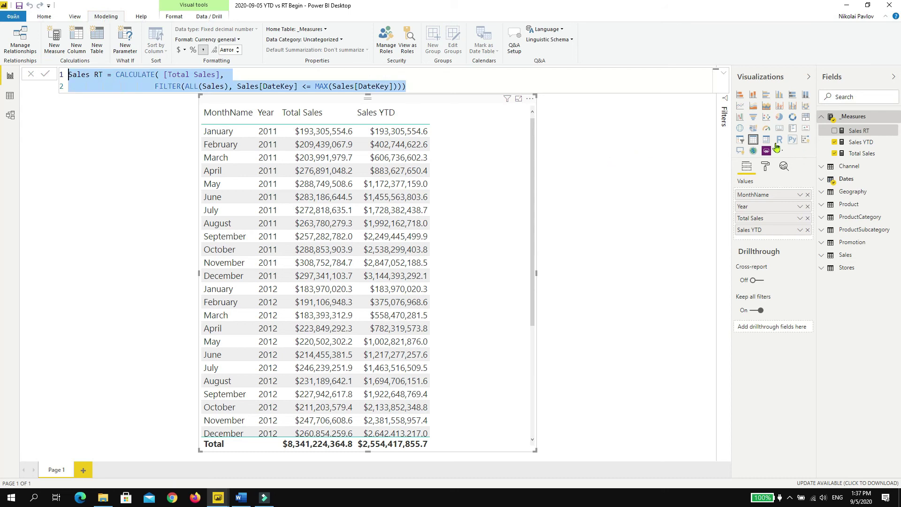
# Add Sales RT to the table visual, widen the visual, and examine the running totals down to December 2013
pyautogui.click(835, 132)
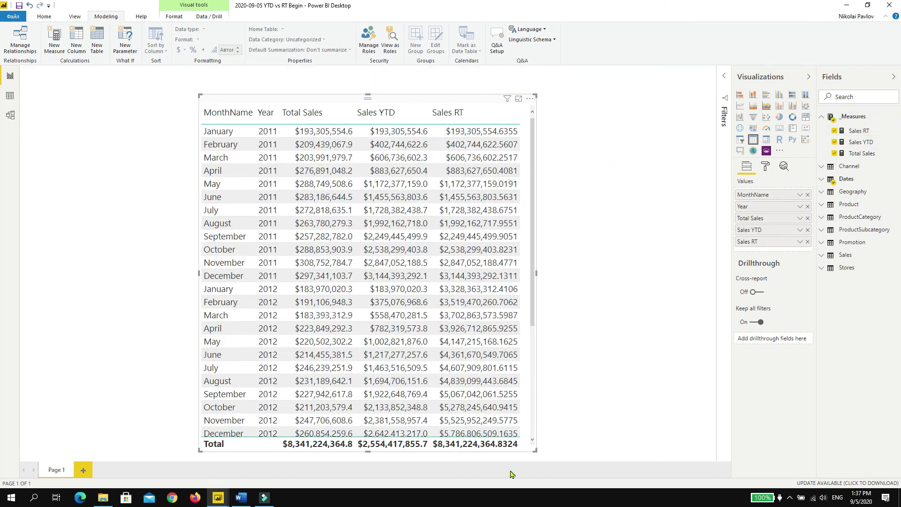
pyautogui.moveTo(578, 454); pyautogui.dragTo(586, 454)
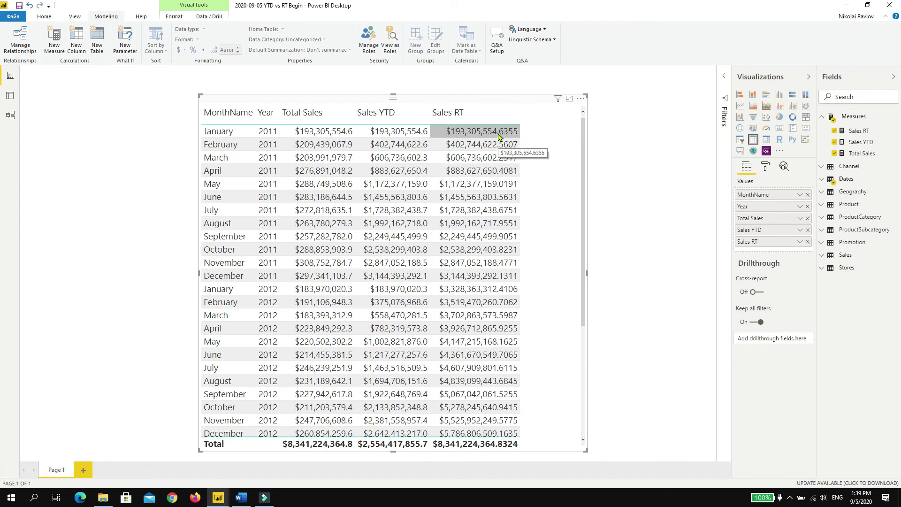
pyautogui.scroll(-4, 502, 222)
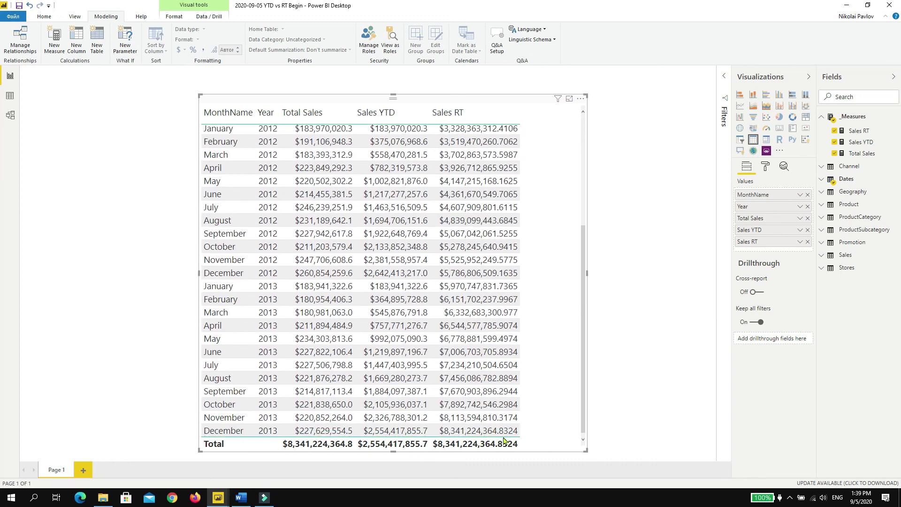